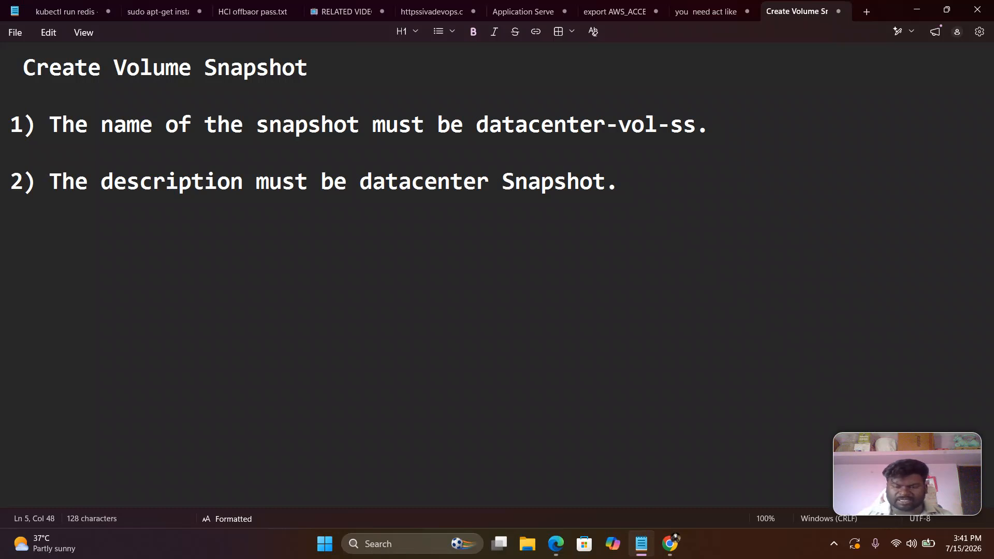
# Switch to the AWS sign-in page in Chrome and sign in as the IAM user with the credentials already filled in
pyautogui.moveTo(670, 544)
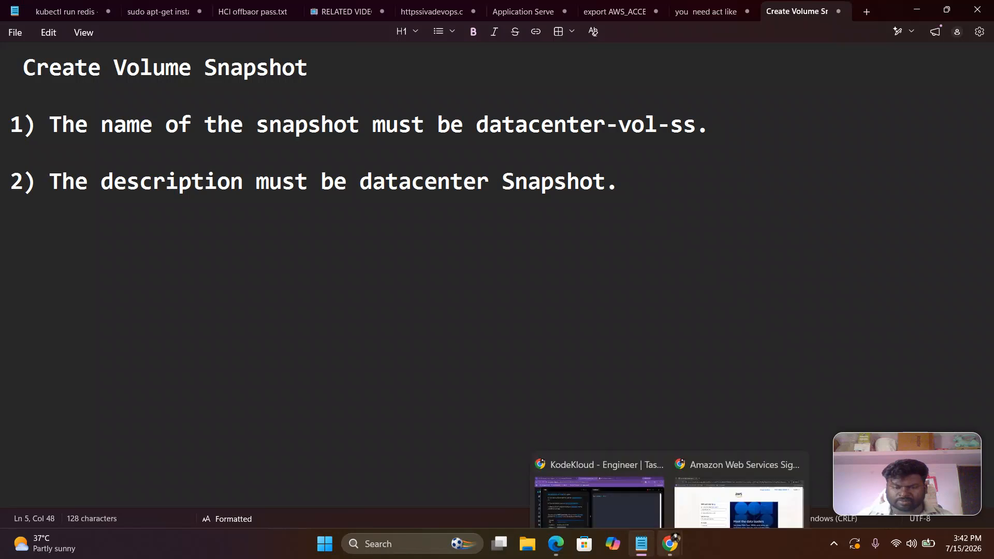
pyautogui.click(732, 471)
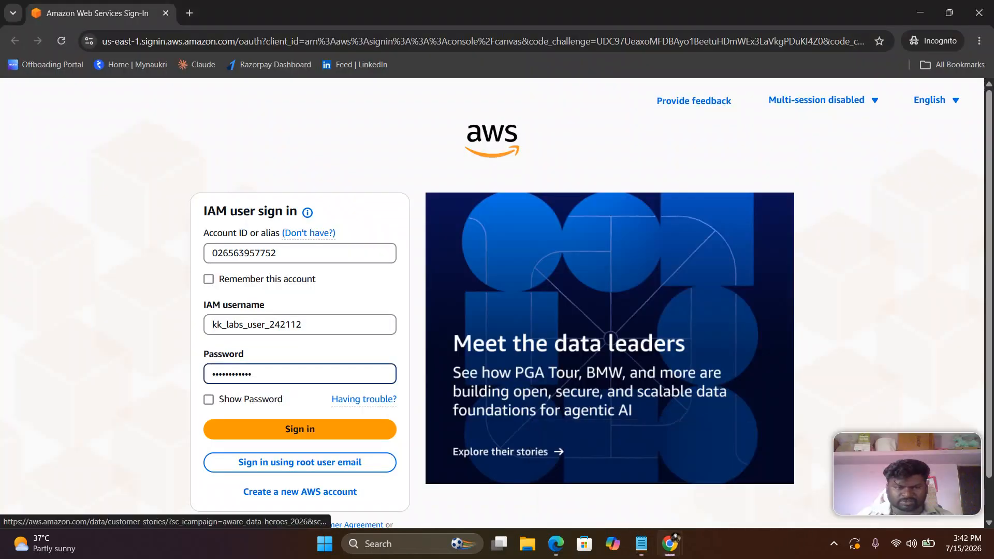
pyautogui.scroll(-1, 610, 311)
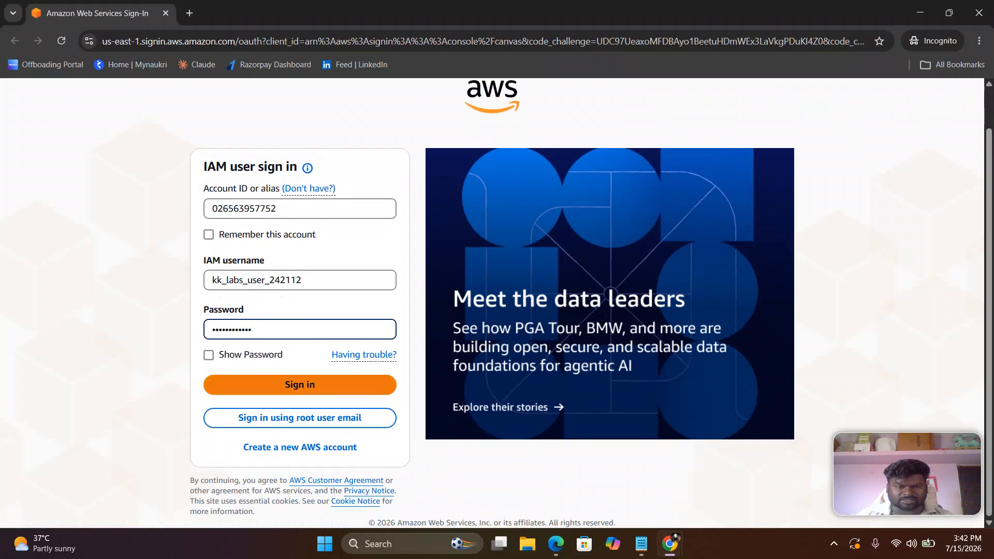
pyautogui.press('Return')
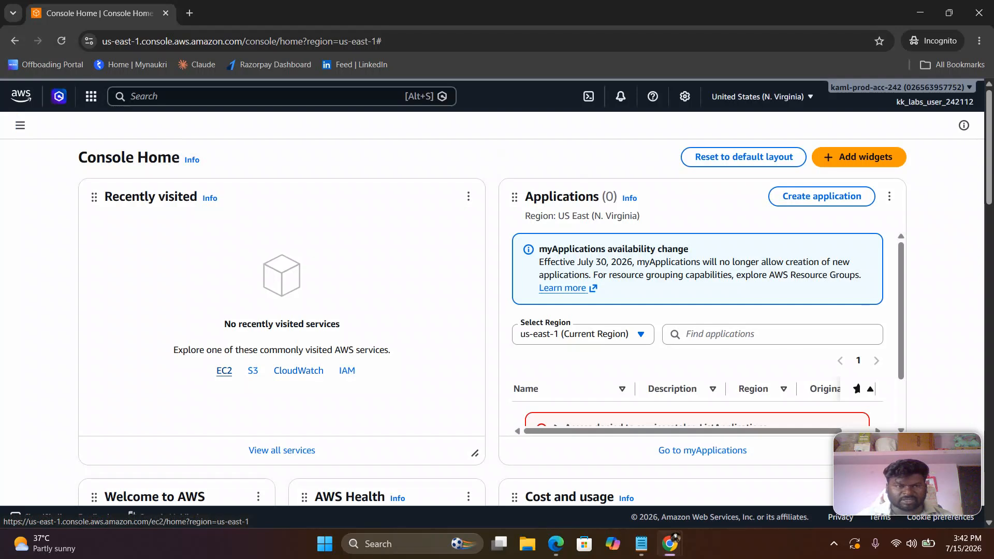
# Search the AWS console for "vol" and open the EC2 Volumes feature
pyautogui.hotkey('alt', 's')
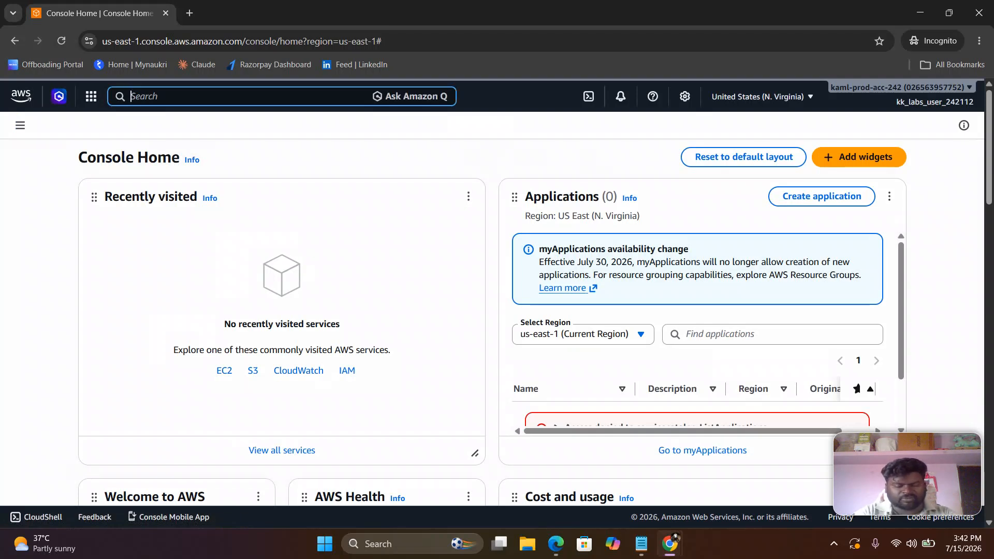
pyautogui.write('vol')
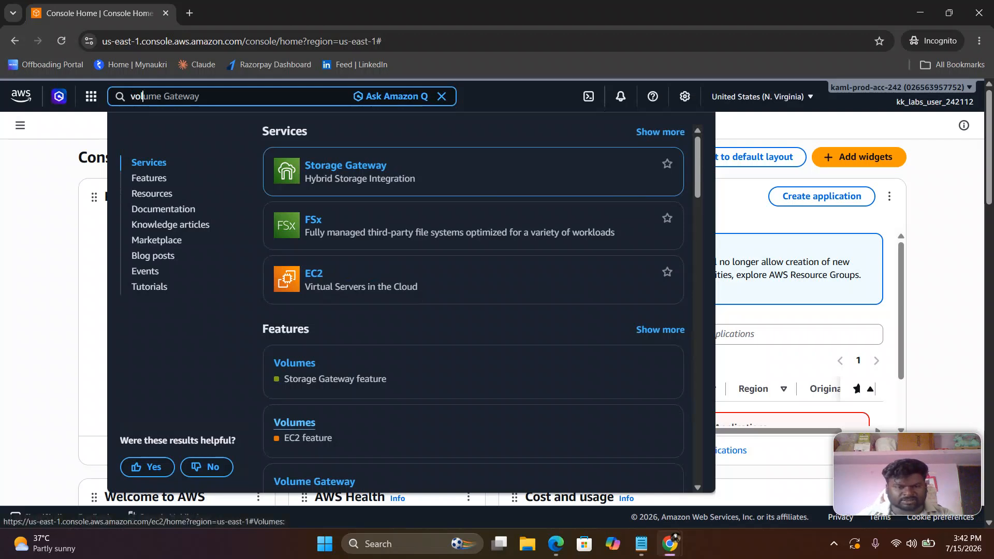
pyautogui.click(294, 423)
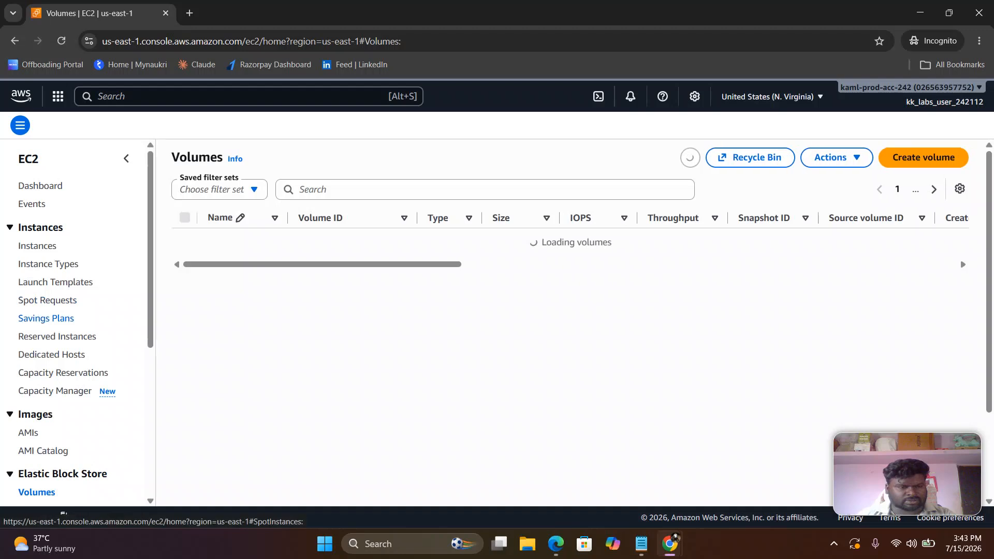
# Select the datacenter-vol volume and open the Create snapshot form for it
pyautogui.scroll(-2, 47, 320)
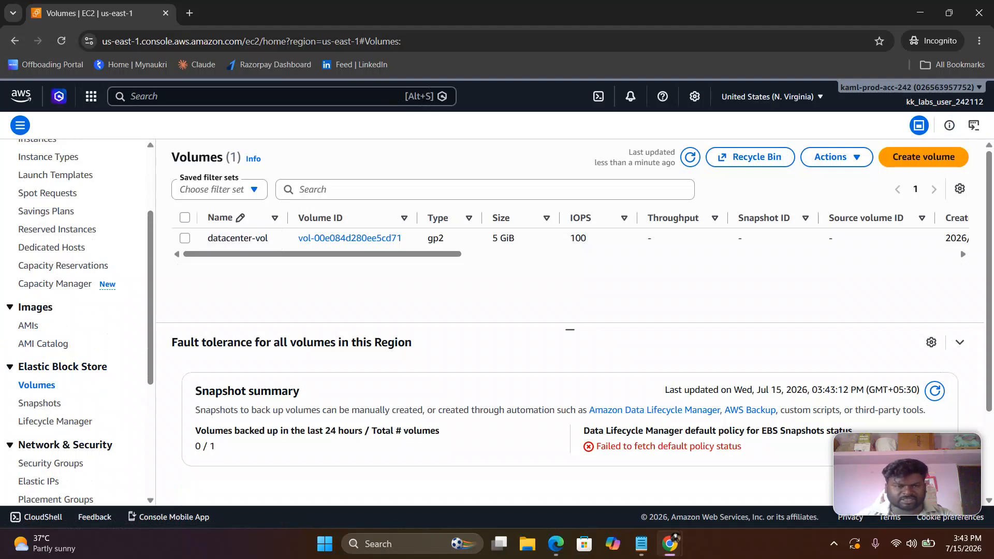
pyautogui.scroll(-1, 569, 233)
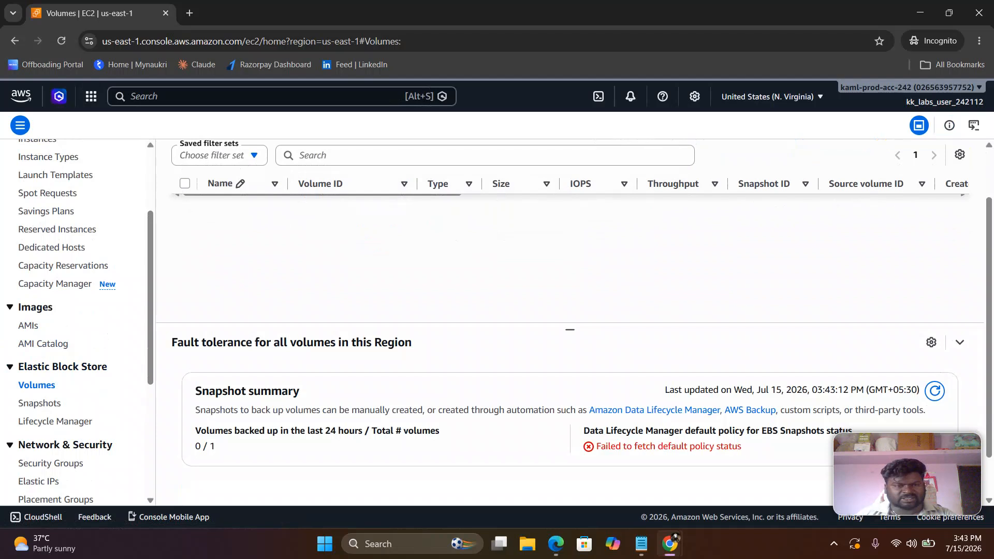
pyautogui.scroll(1, 569, 233)
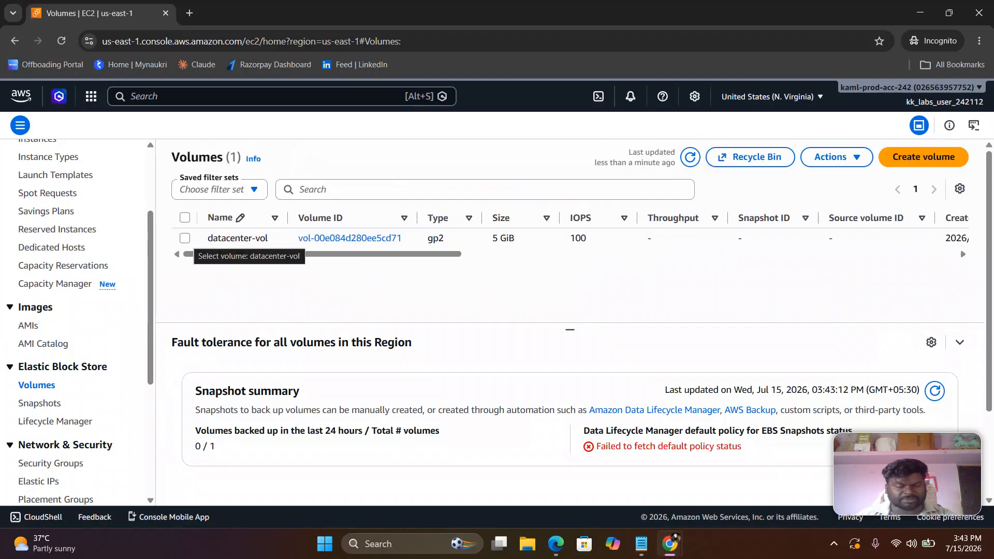
pyautogui.click(185, 238)
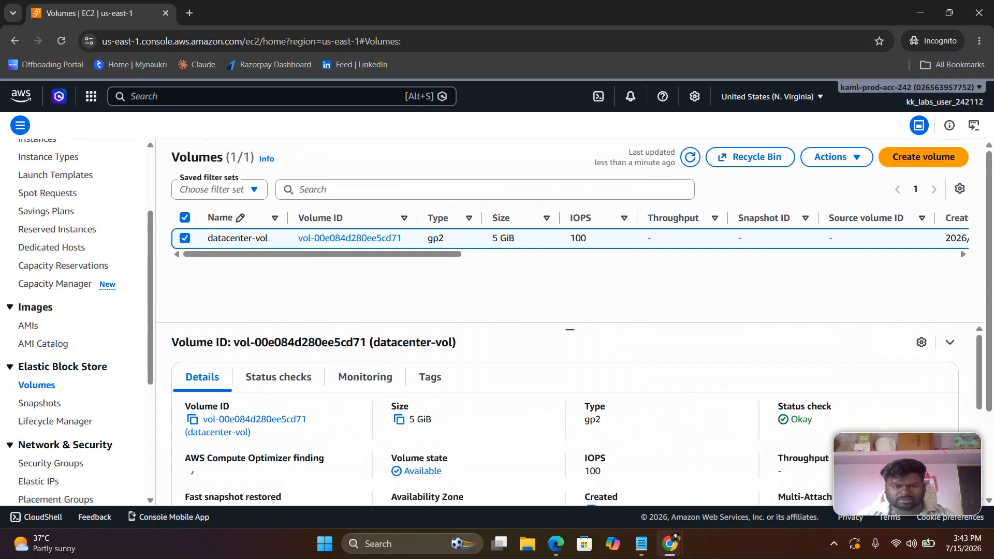
pyautogui.scroll(-1, 184, 240)
pyautogui.scroll(1, 570, 233)
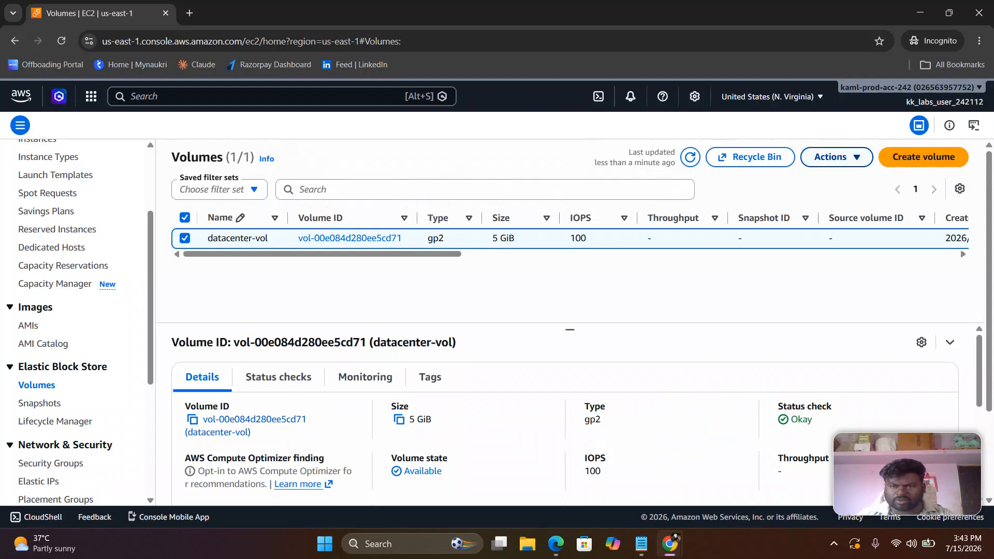
pyautogui.click(835, 157)
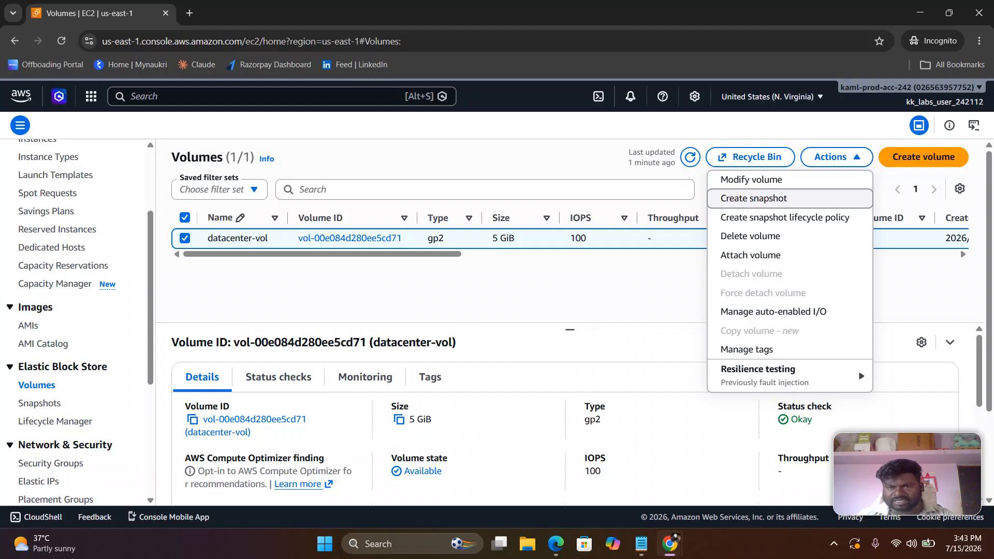
pyautogui.click(754, 199)
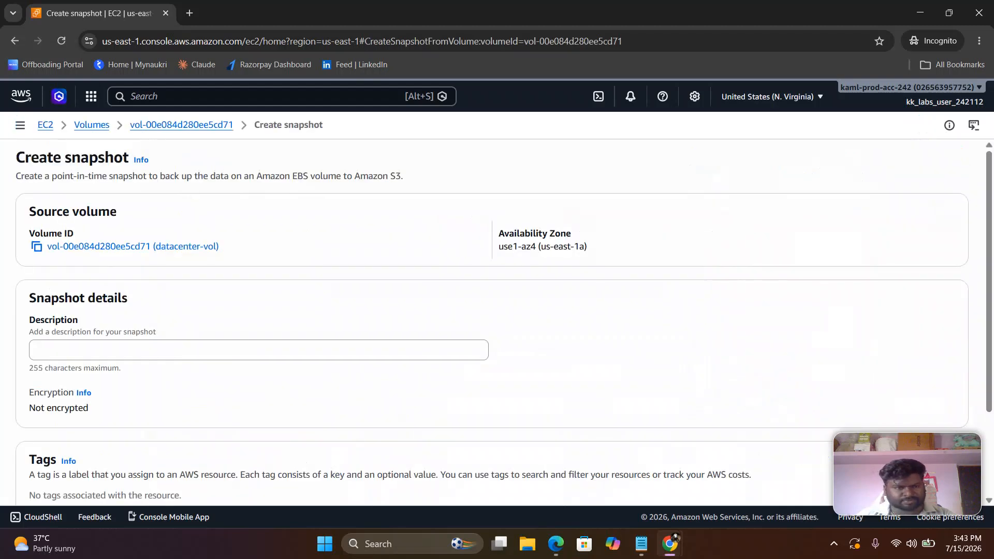
# Copy "datacenter Snapshot" from the task notes in Notepad and paste it as the snapshot's description in Chrome
pyautogui.click(259, 350)
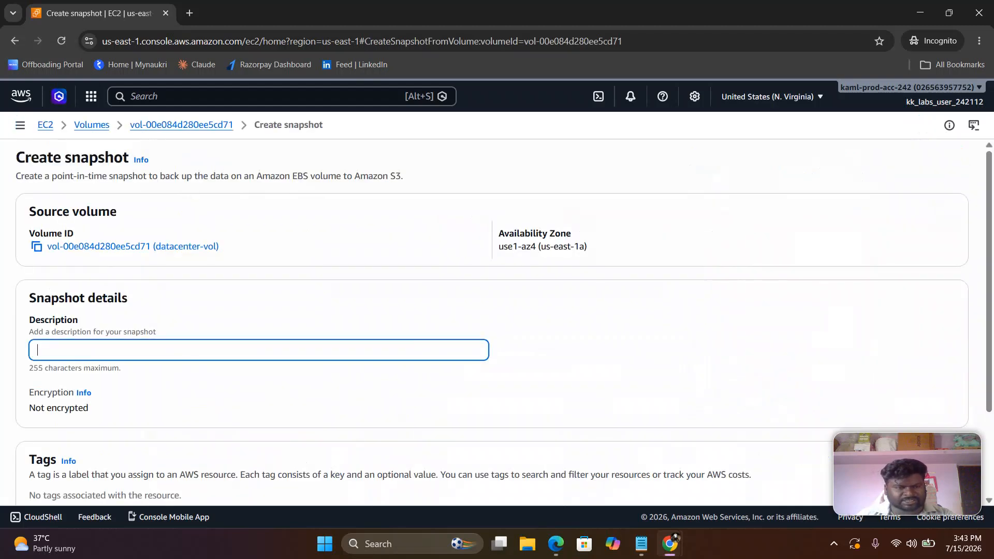
pyautogui.click(641, 544)
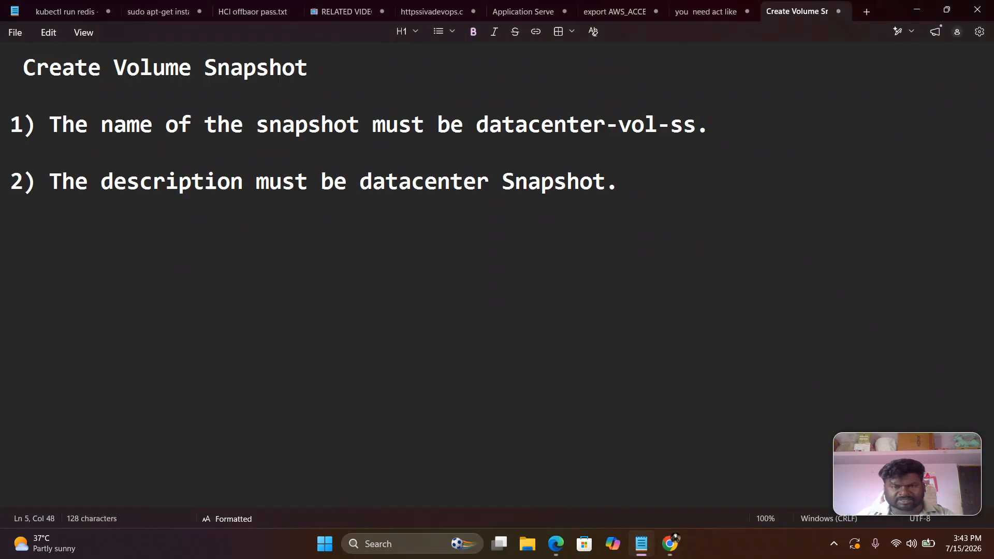
pyautogui.moveTo(605, 181); pyautogui.dragTo(359, 181)
pyautogui.hotkey('ctrl', 'c')
pyautogui.rightClick(380, 182)
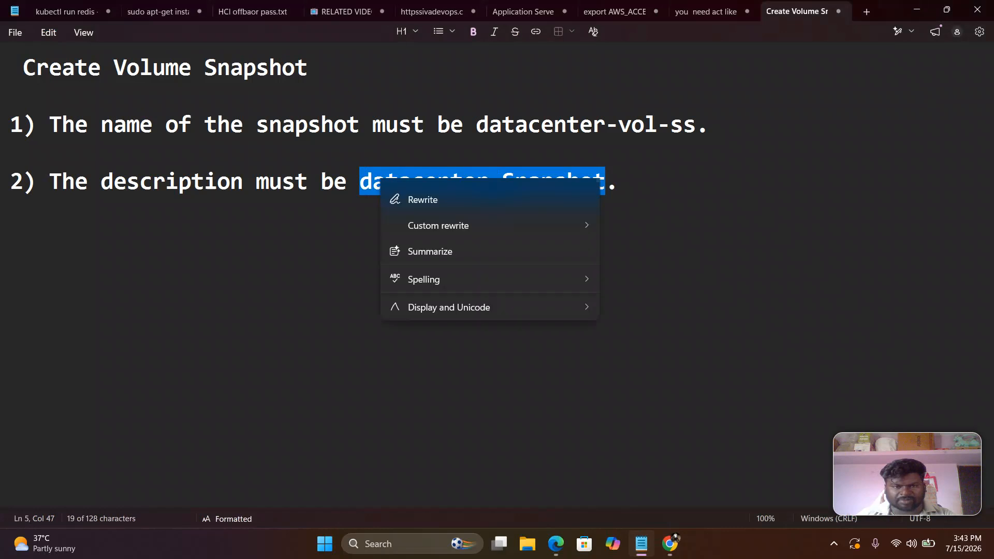
pyautogui.click(445, 200)
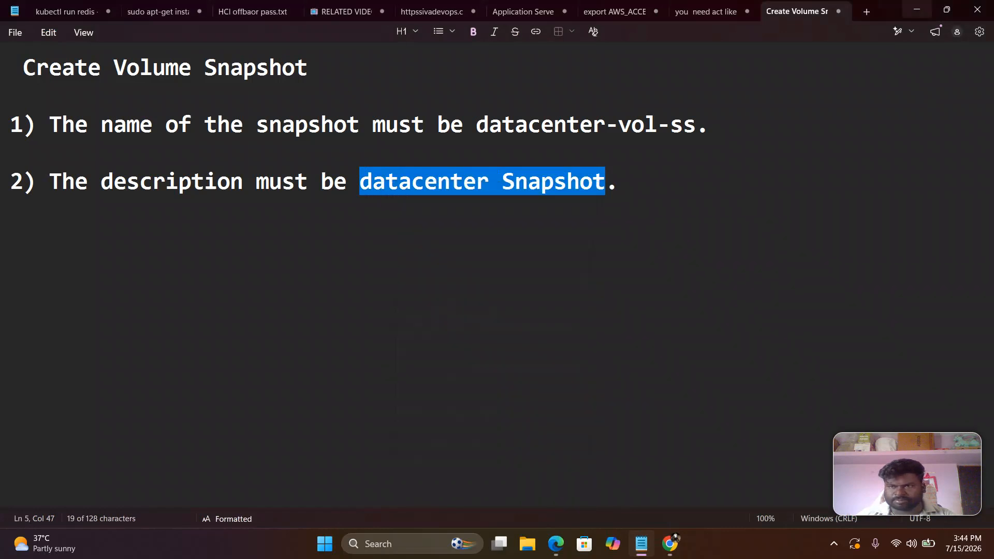
pyautogui.hotkey('alt', 'Tab')
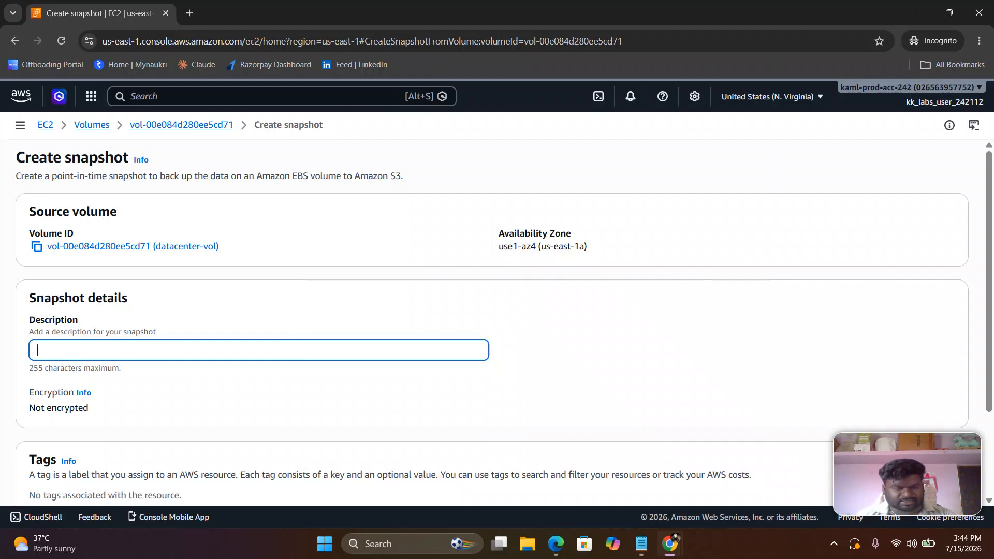
pyautogui.hotkey('ctrl', 'v')
# Create the snapshot without tags and open the list of EBS snapshots
pyautogui.scroll(-1, 497, 322)
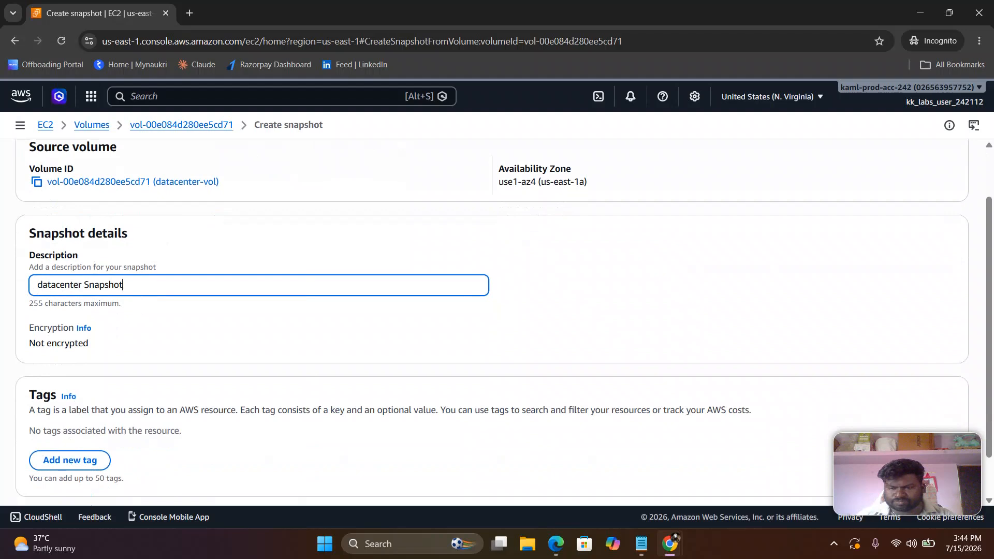
pyautogui.press('super+Down')
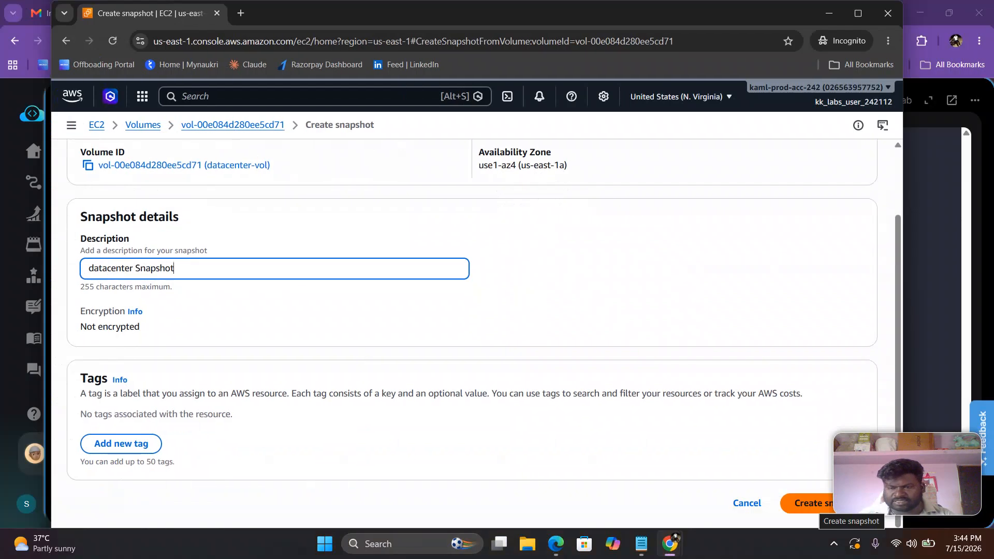
pyautogui.click(821, 504)
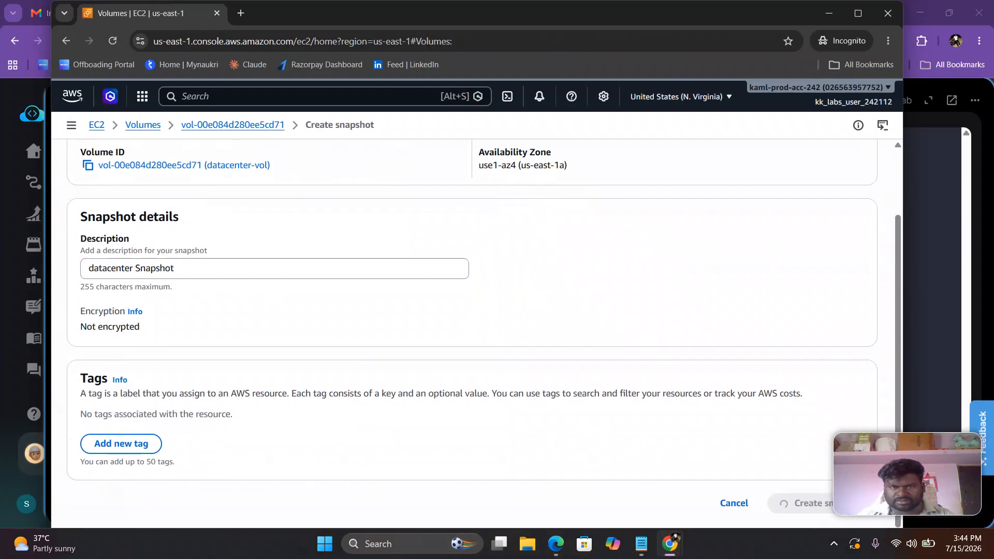
pyautogui.click(859, 14)
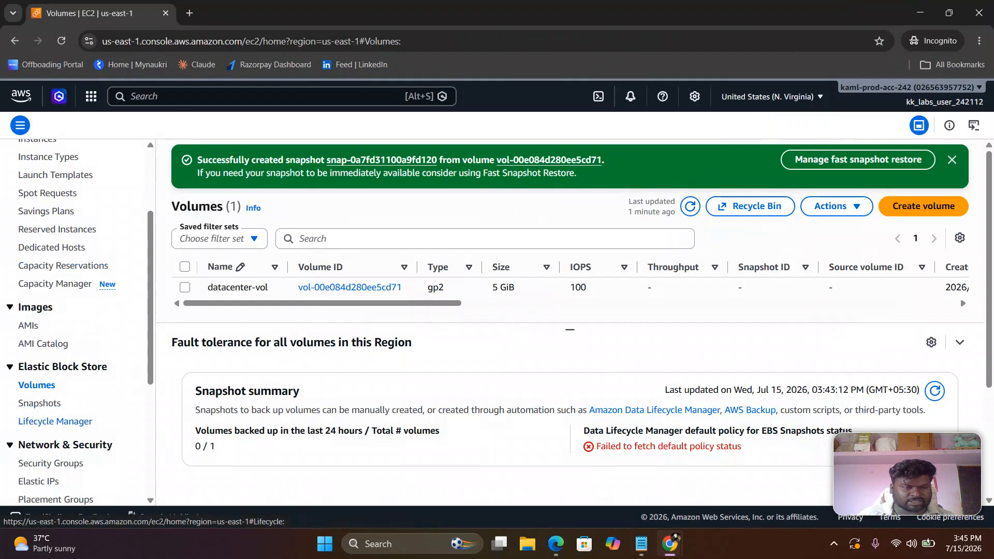
pyautogui.click(40, 403)
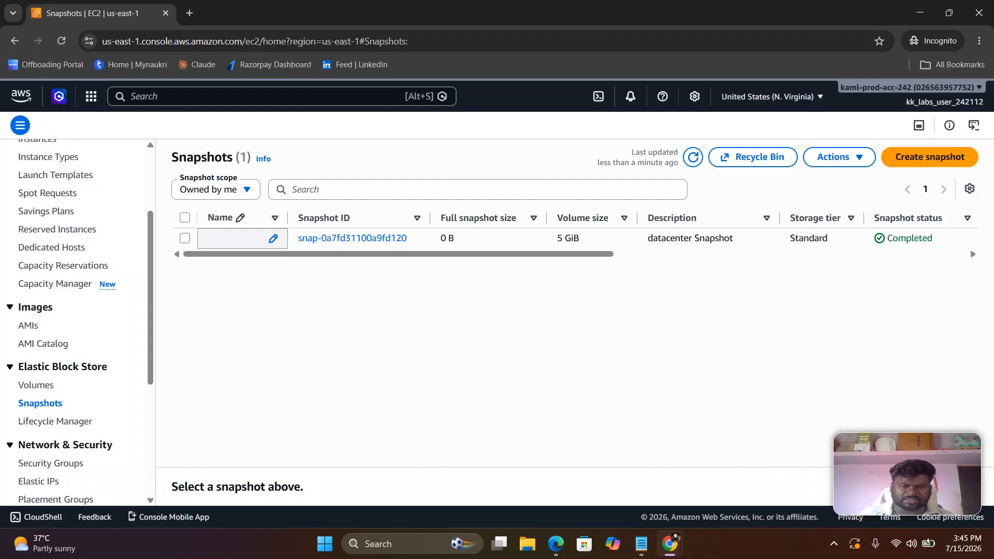
# Copy "datacenter-vol-ss" from the Notepad task notes and save it as the new snapshot's name in Chrome
pyautogui.click(641, 544)
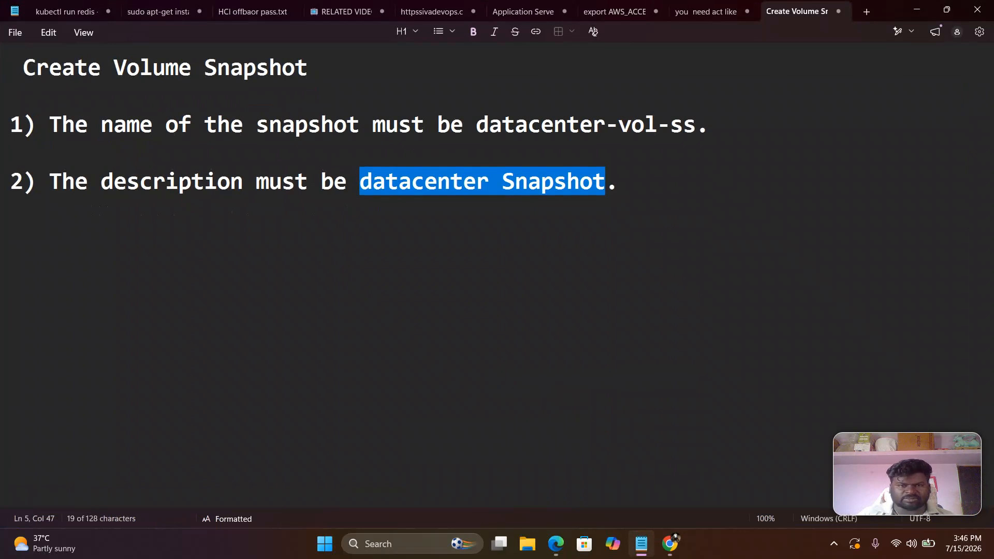
pyautogui.moveTo(476, 124); pyautogui.dragTo(696, 124)
pyautogui.rightClick(654, 129)
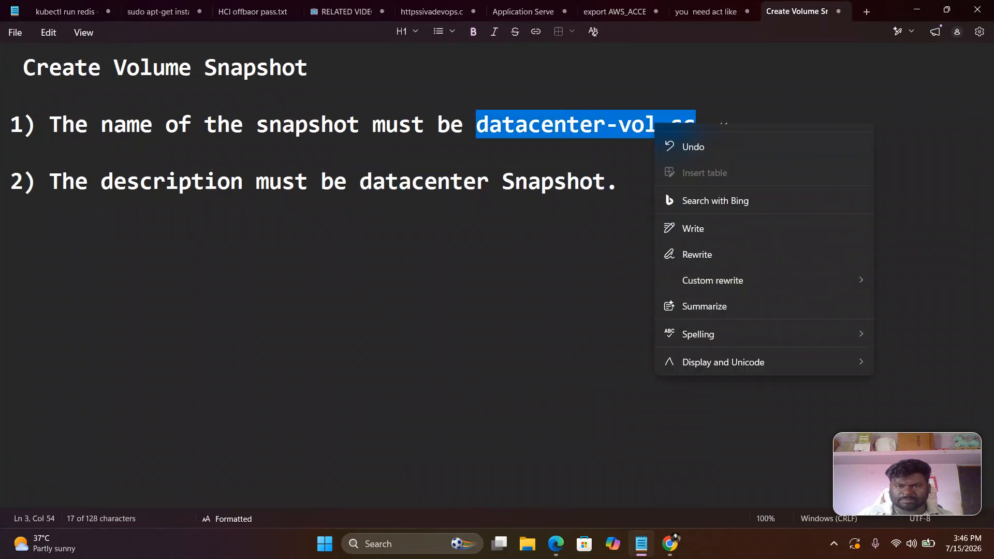
pyautogui.click(714, 138)
pyautogui.hotkey('alt', 'Tab')
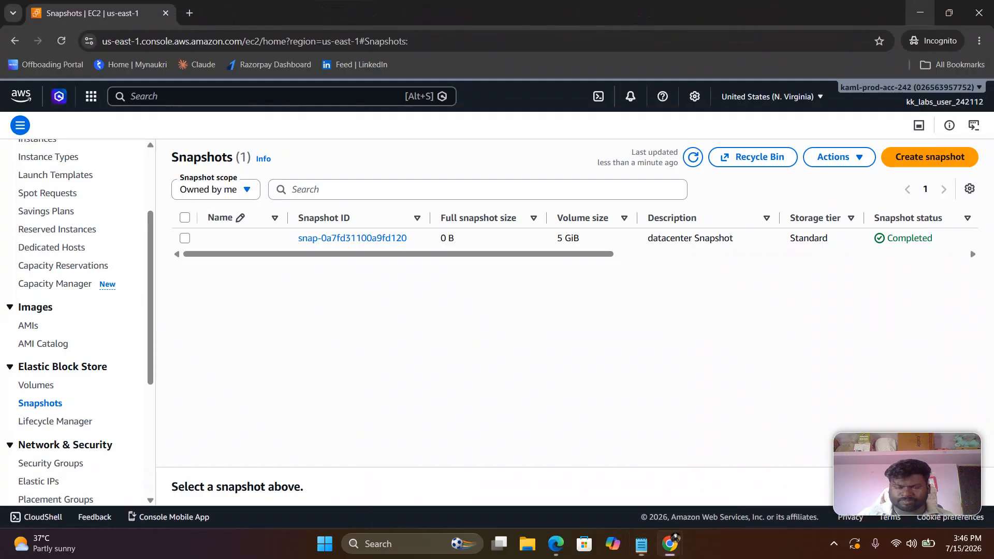
pyautogui.click(274, 239)
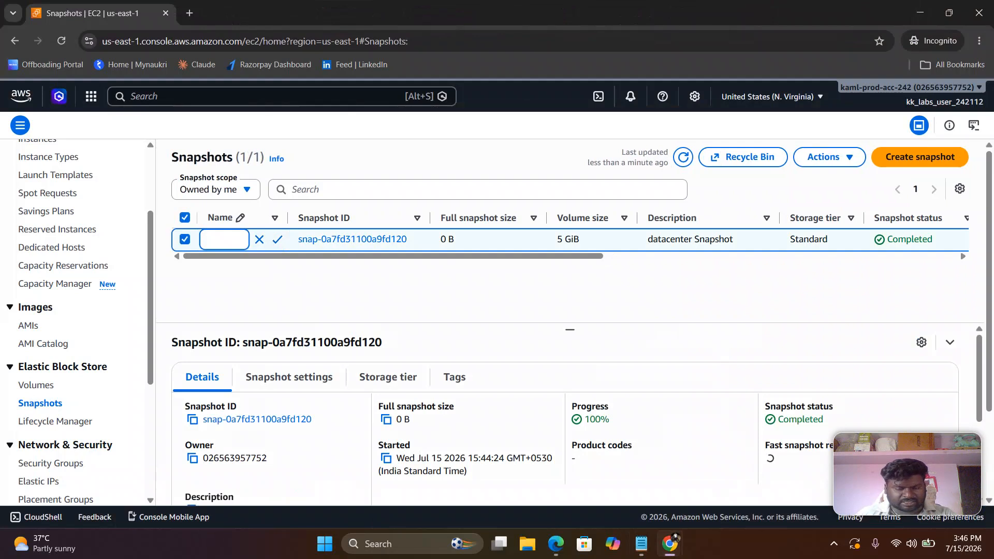
pyautogui.hotkey('ctrl', 'v')
pyautogui.press('Return')
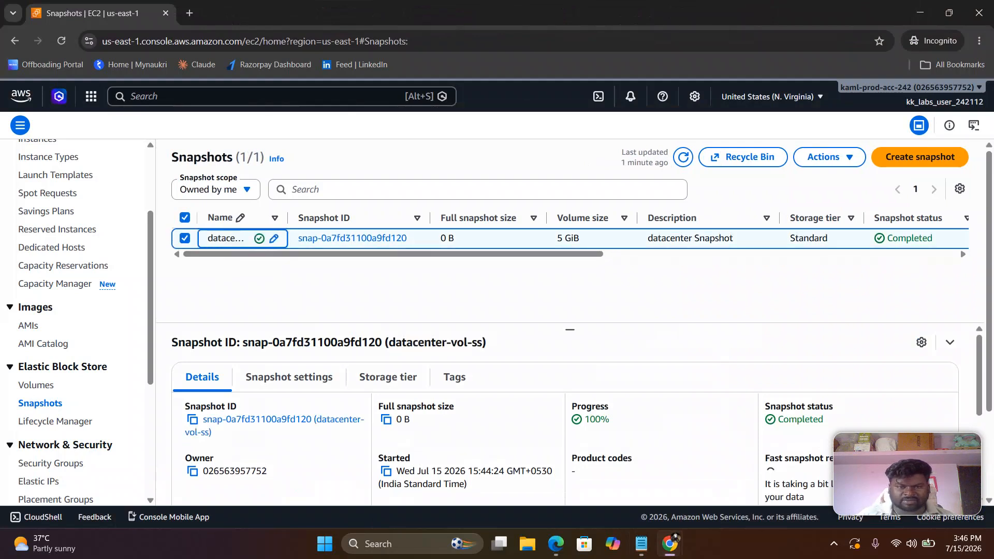